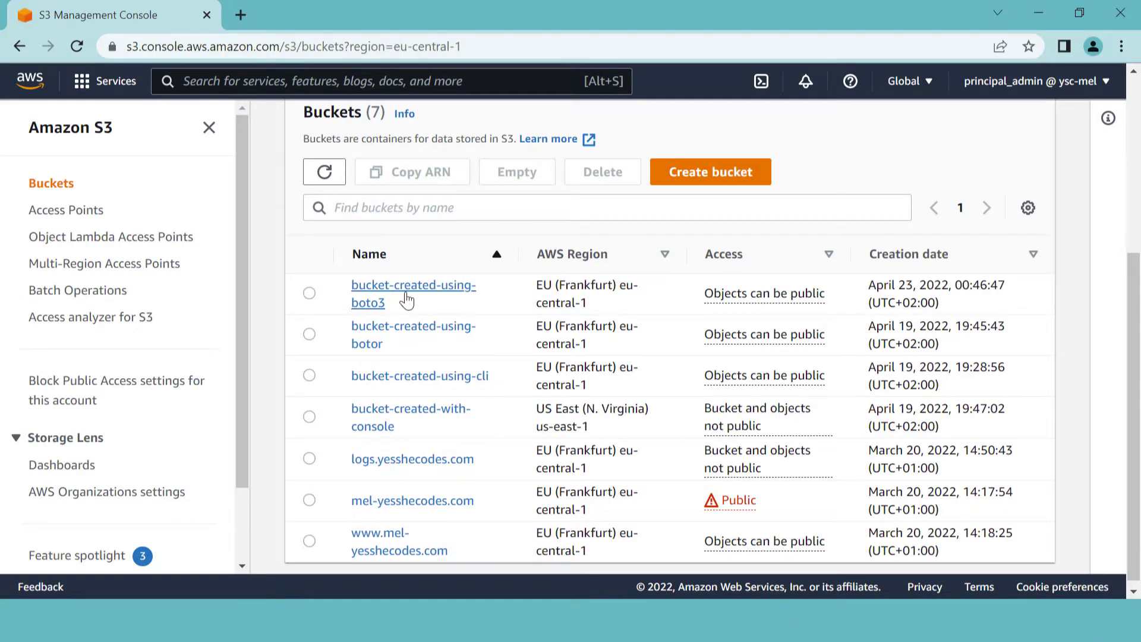
# Step: Minimize Chrome showing the S3 buckets list to reveal the desktop banner image
pyautogui.click(1038, 12)
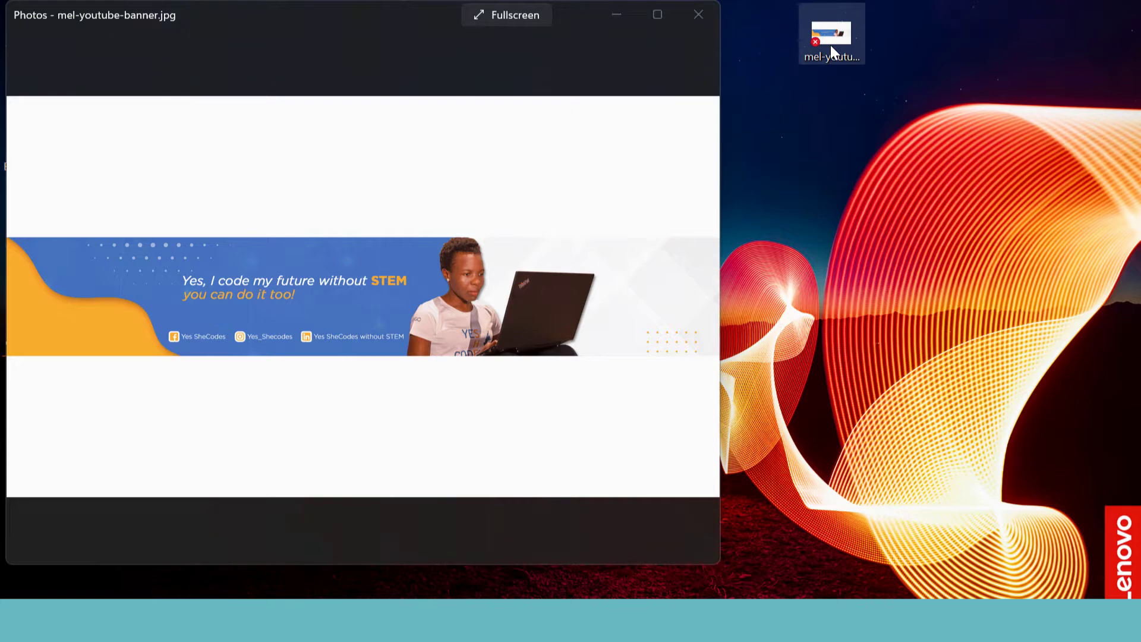
# Step: Copy the full path of mel-youtube-banner.jpg from its desktop icon
pyautogui.rightClick(829, 46)
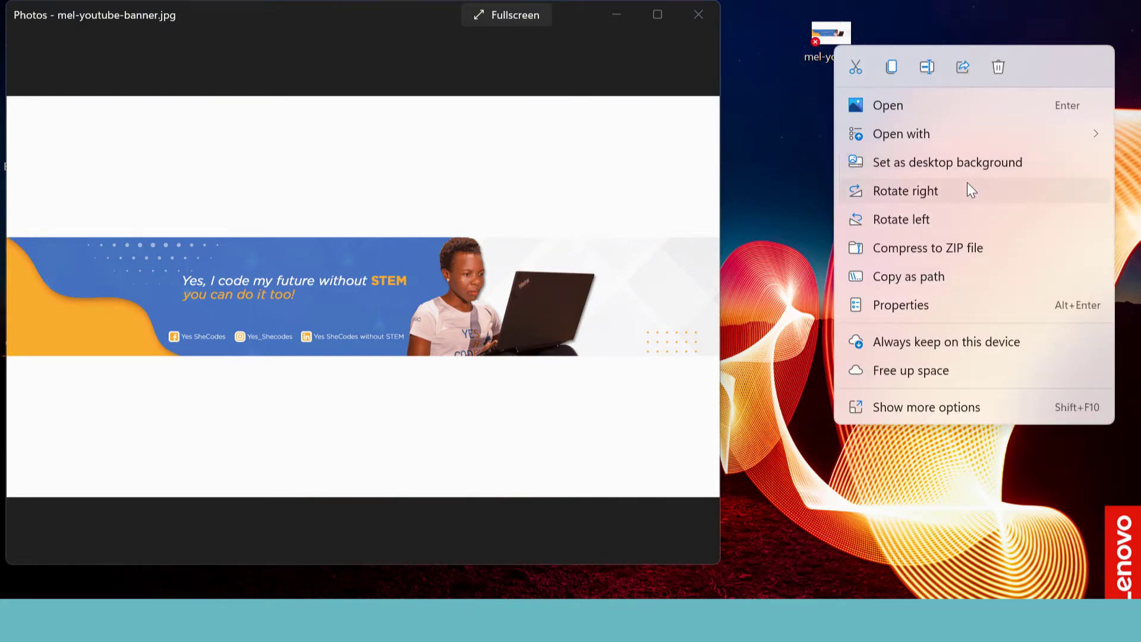
pyautogui.click(921, 277)
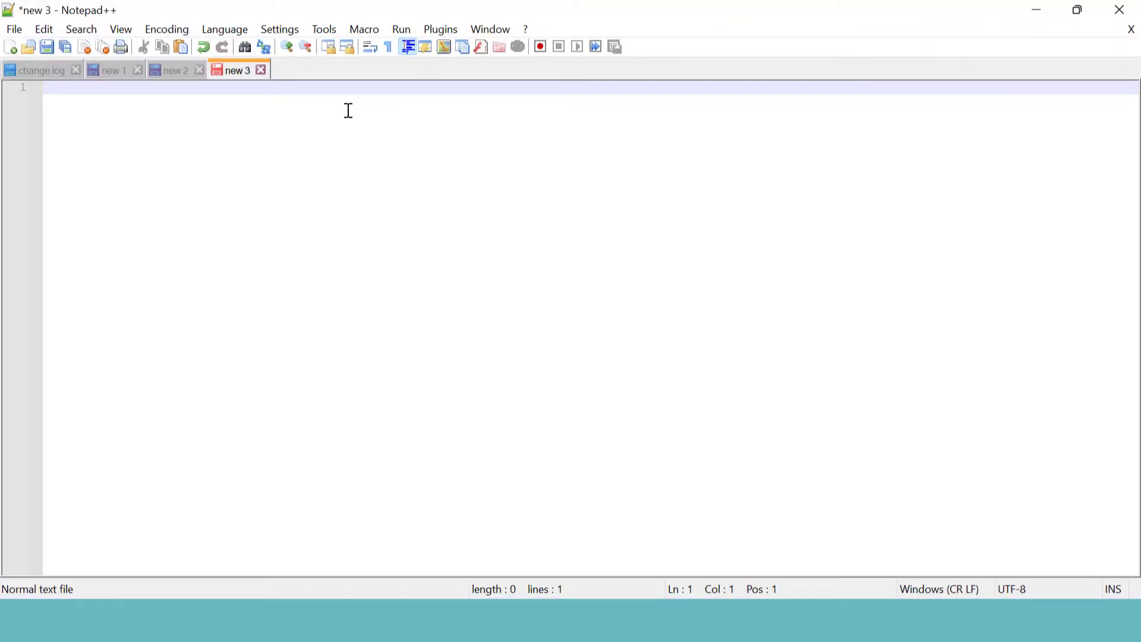
# Step: Paste the banner path into Notepad++ and replace every backslash with a forward slash
pyautogui.write('"C:\\Users\\lapam\\OneDrive\\Desktop\\mel-youtube-banner.jpg"')
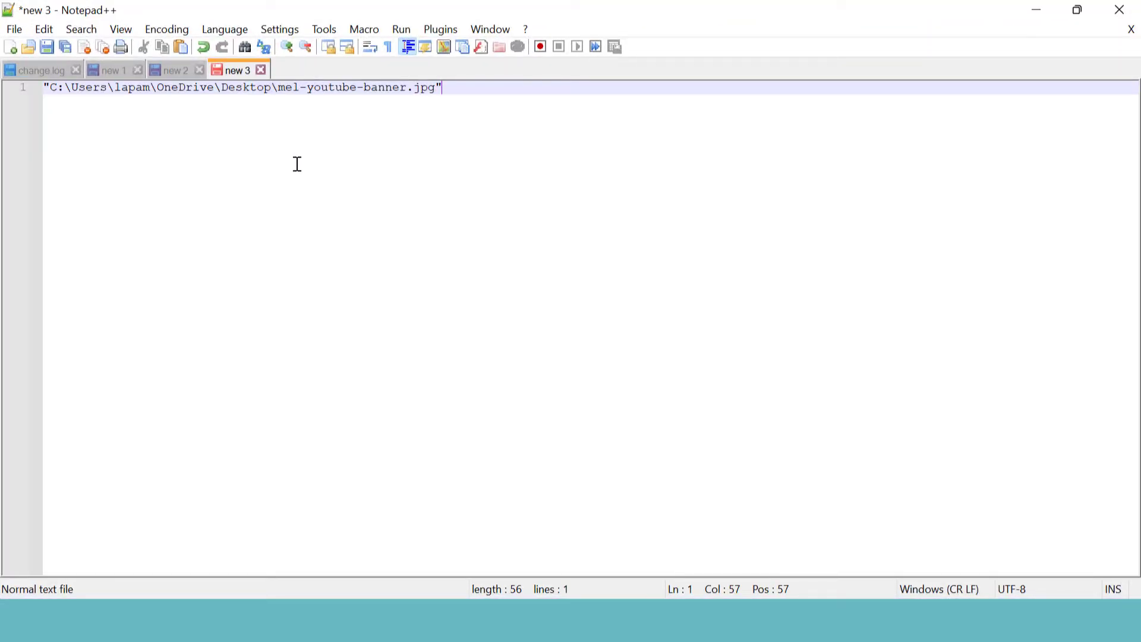
pyautogui.hotkey('ctrl', 'f')
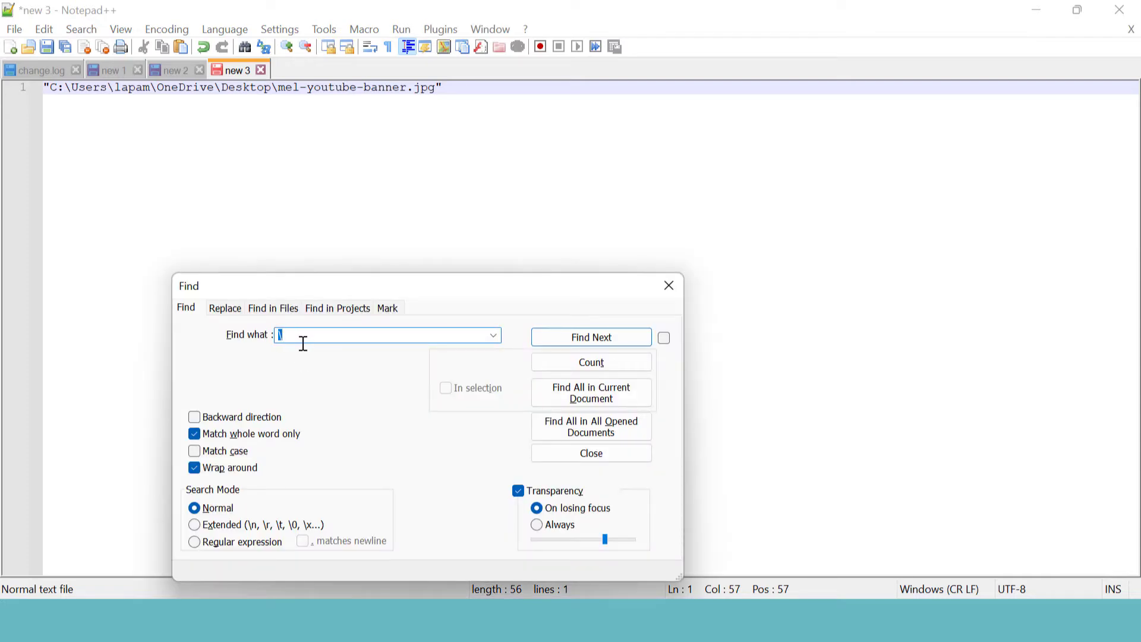
pyautogui.click(226, 309)
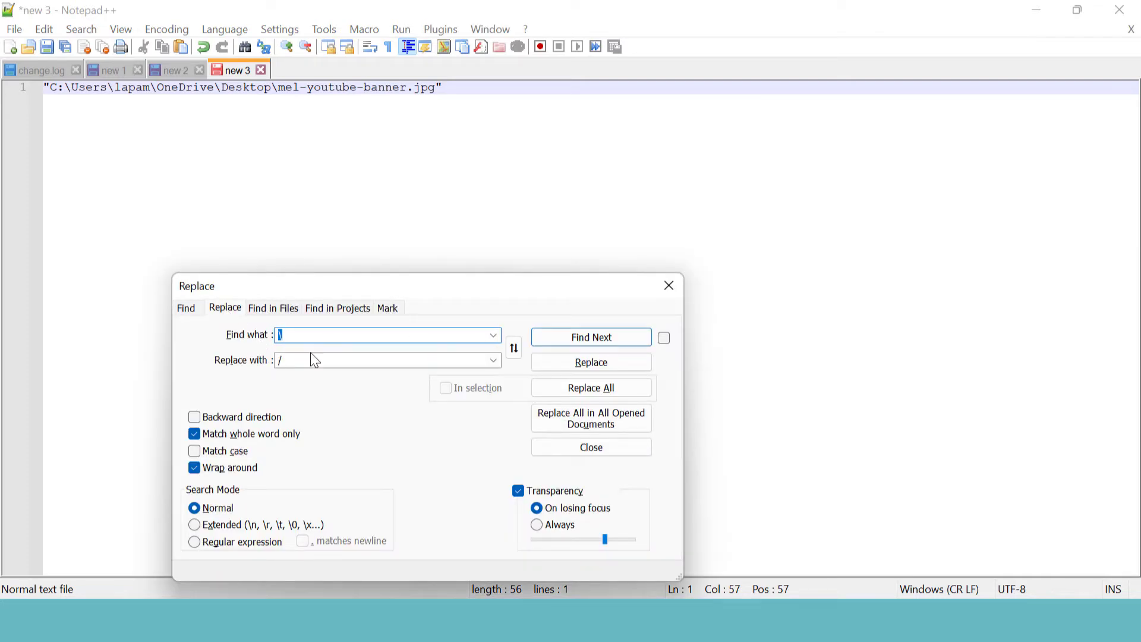
pyautogui.click(610, 388)
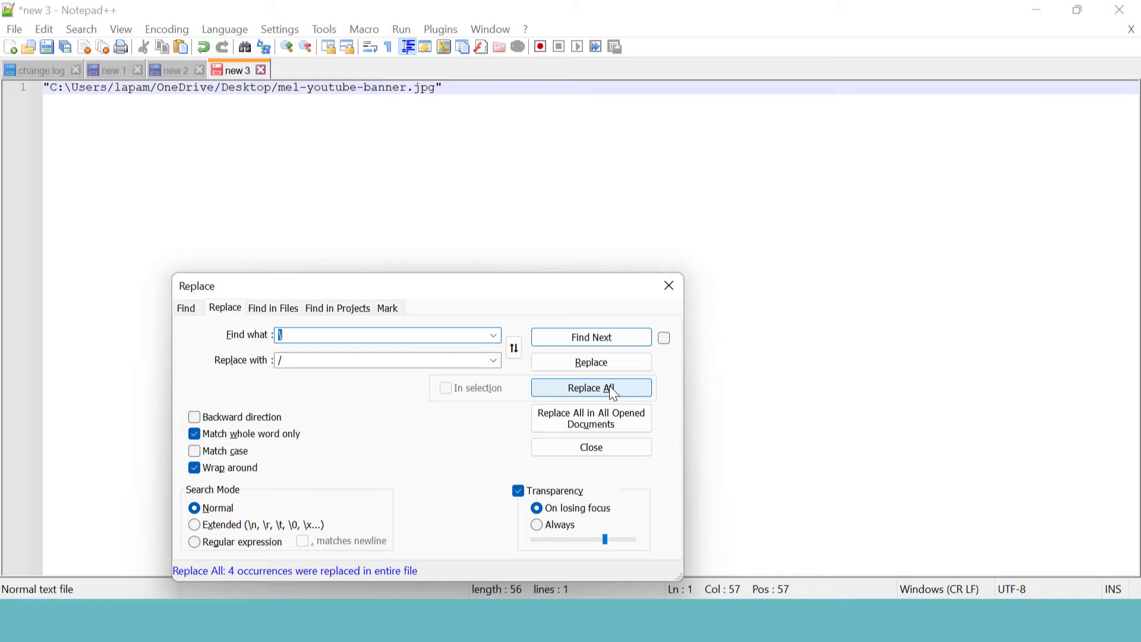
# Step: Delete the leftover slash after C: and select the corrected path
pyautogui.click(73, 87)
pyautogui.press('BackSpace')
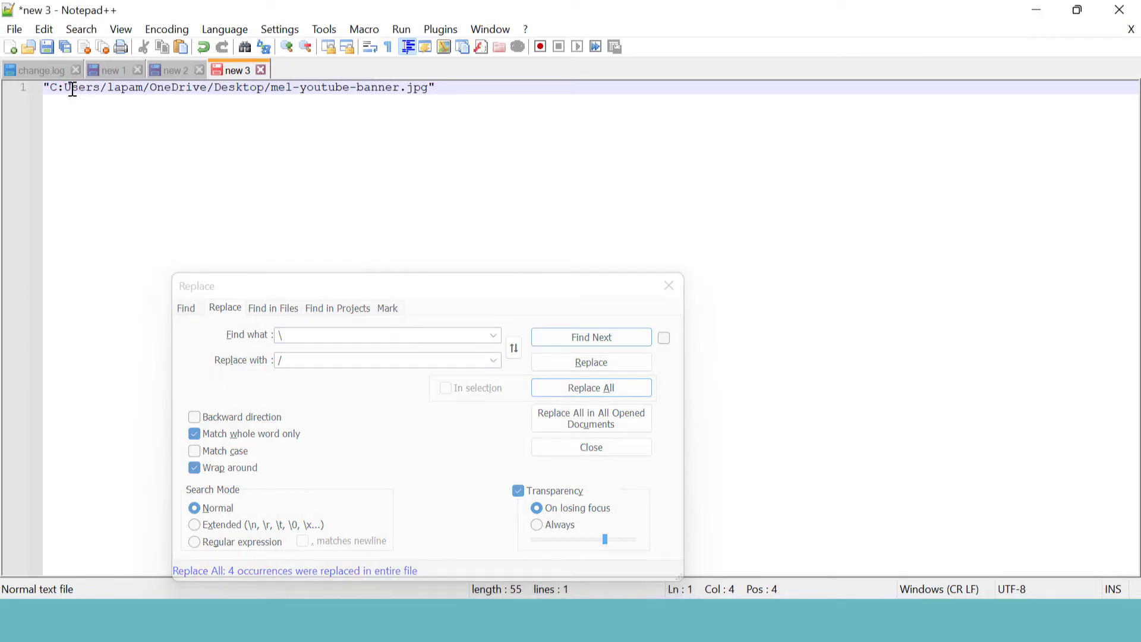
pyautogui.write('/')
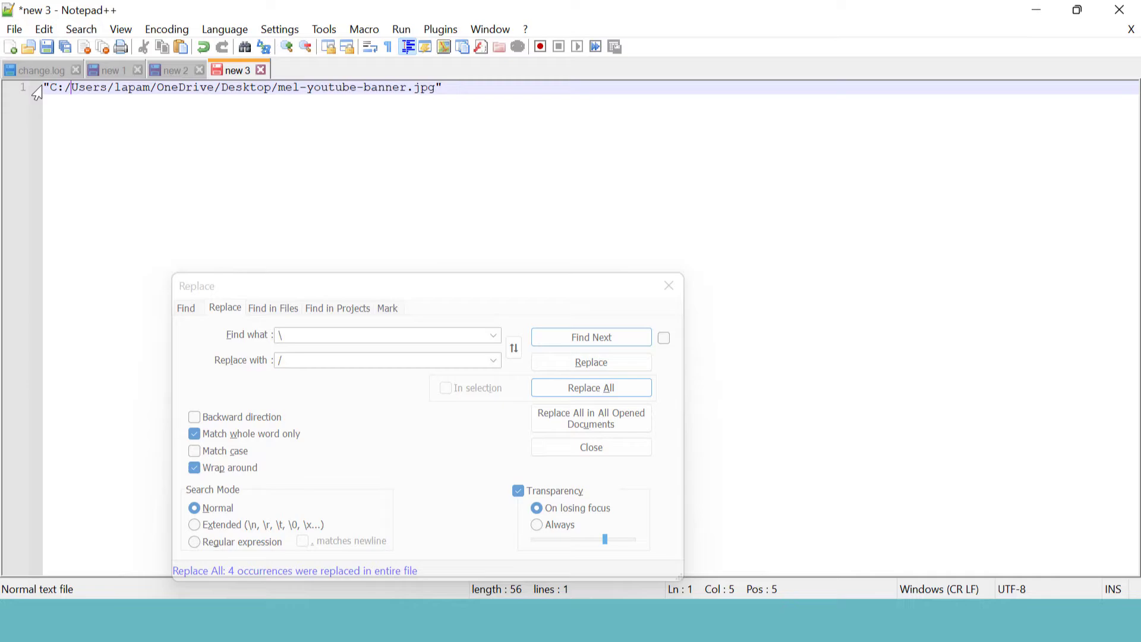
pyautogui.moveTo(46, 86); pyautogui.dragTo(443, 87)
pyautogui.hotkey('ctrl', 'c')
pyautogui.write('aws s')
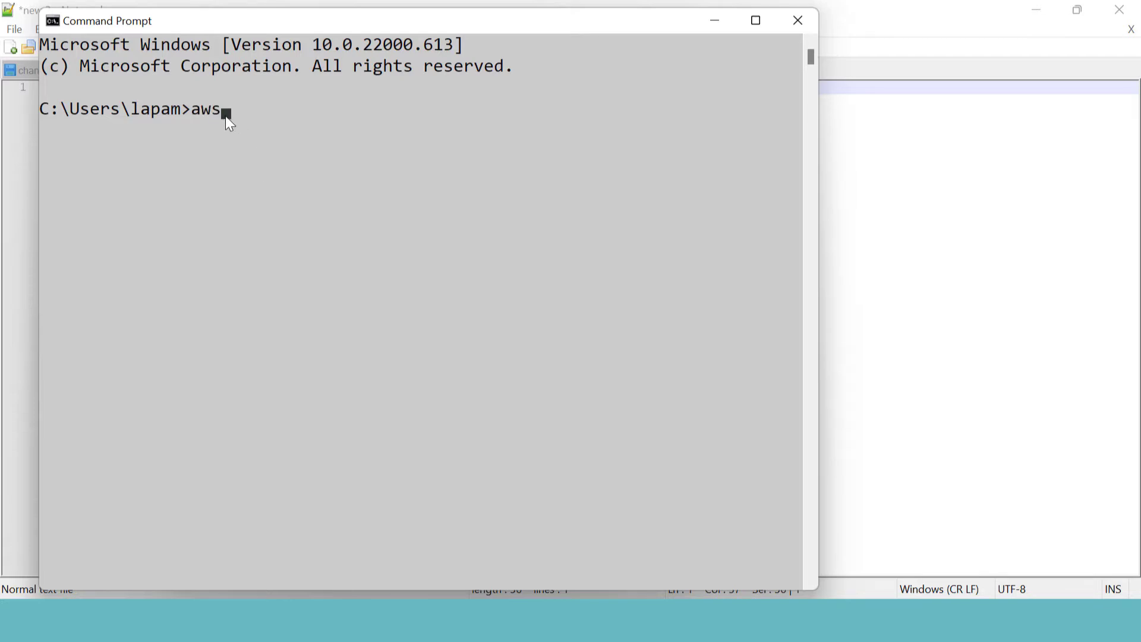
pyautogui.write('3 c')
pyautogui.write('p')
# Step: Run aws s3 cp with the quoted banner path to s3://bucket-created-using-boto3
pyautogui.hotkey('ctrl', 'v')
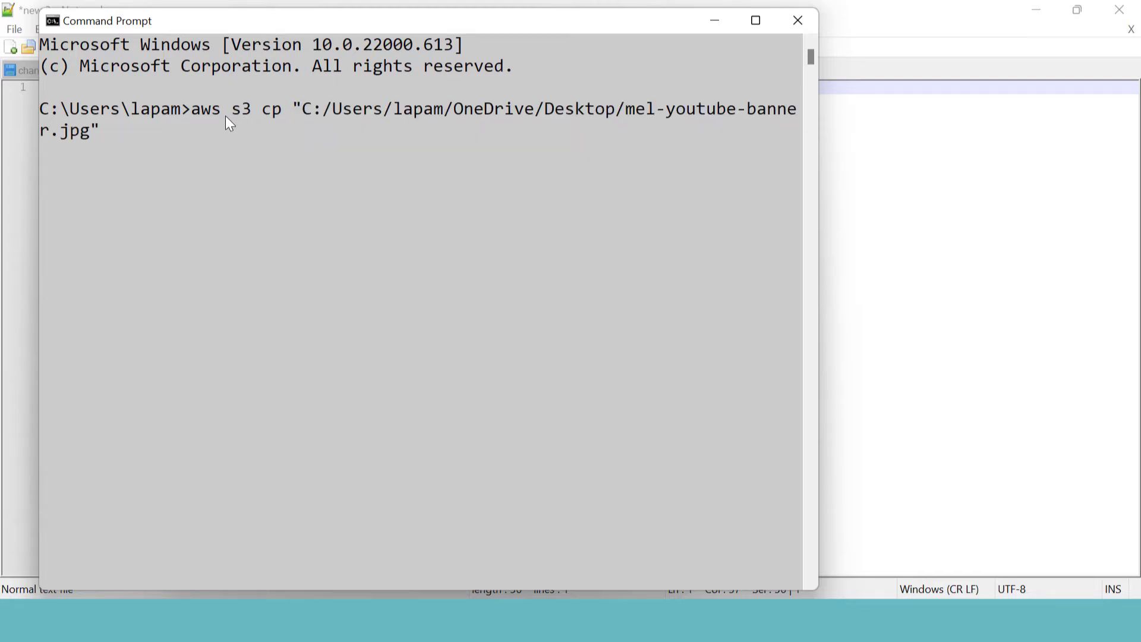
pyautogui.write('s3:')
pyautogui.write('//')
pyautogui.write('bucket-c')
pyautogui.write('reated-')
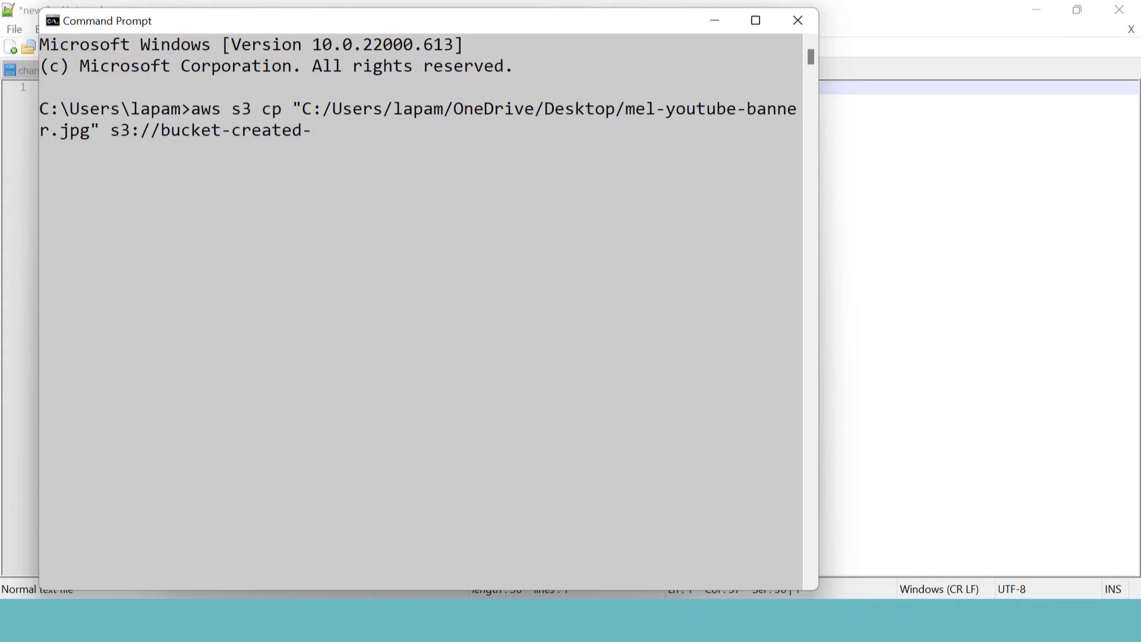
pyautogui.hotkey('alt', 'Tab')
pyautogui.hotkey('alt', 'Tab')
pyautogui.write('using-boto3')
pyautogui.press('Return')
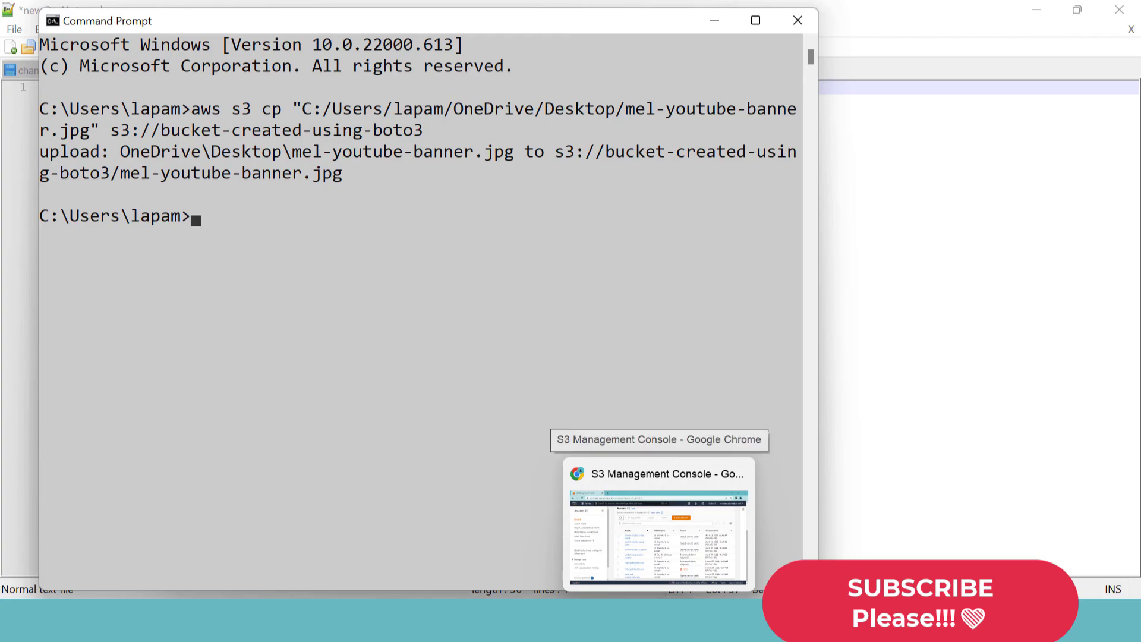
# Step: Return to the S3 console and open bucket-created-using-boto3 to see mel-youtube-banner.jpg
pyautogui.click(660, 526)
pyautogui.click(409, 294)
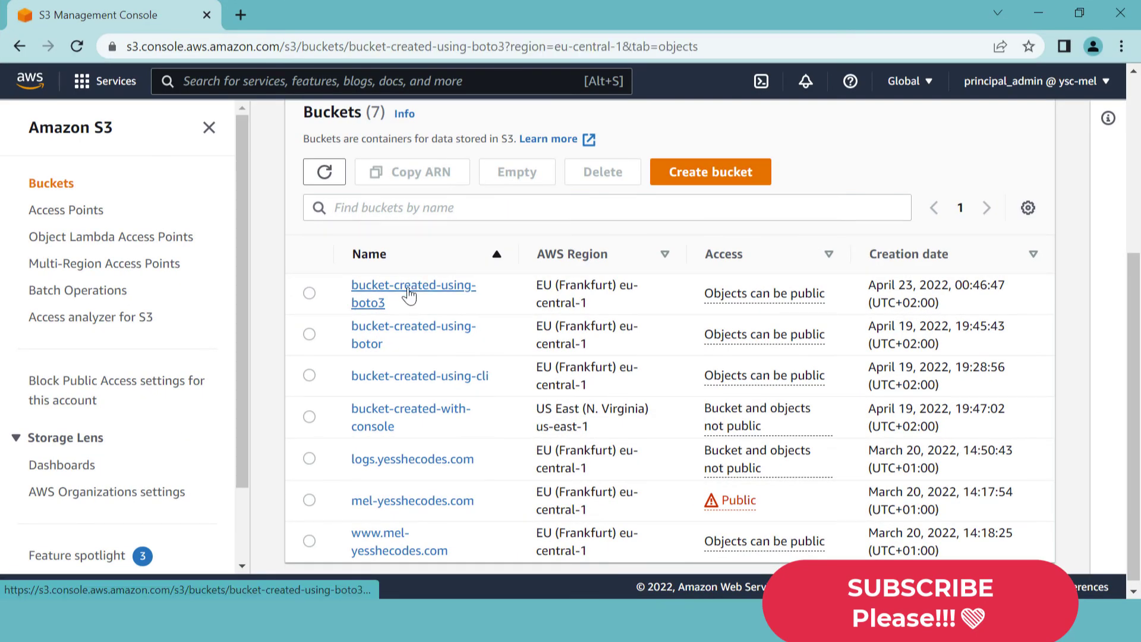
pyautogui.scroll(-2, 491, 370)
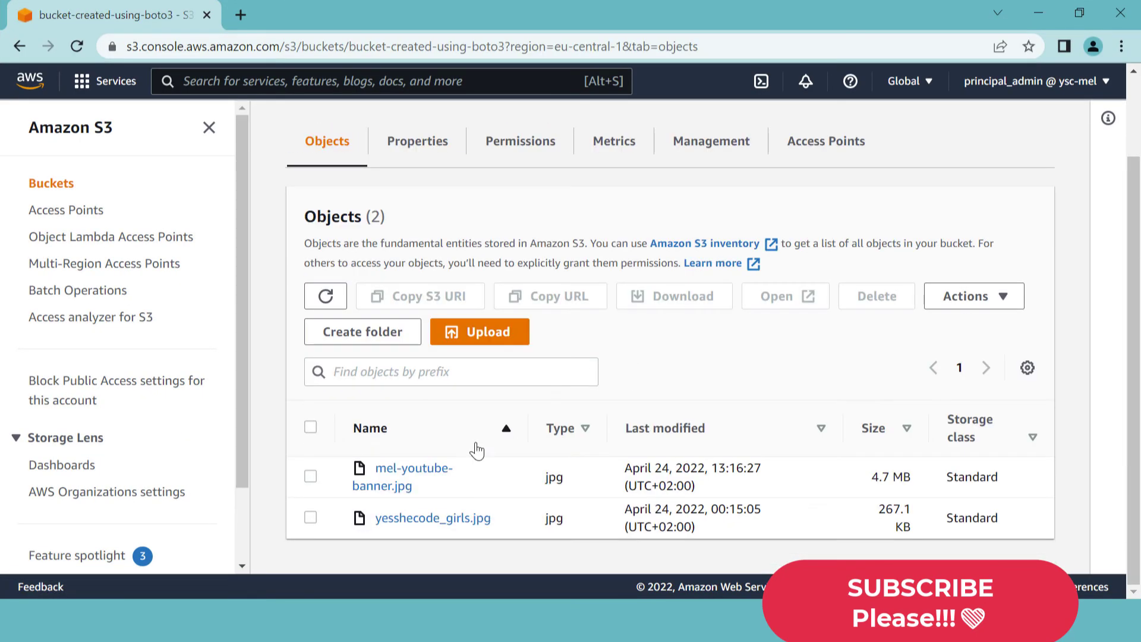